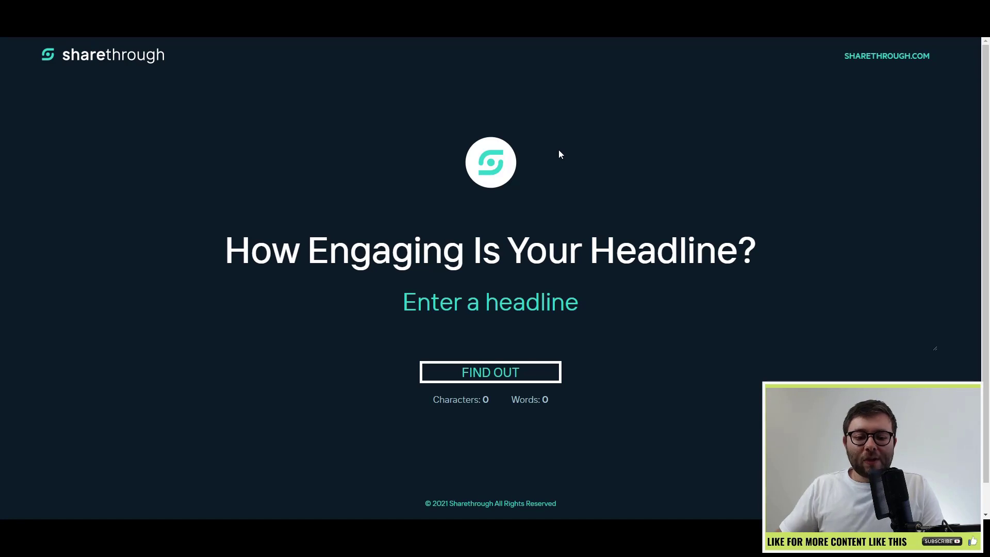
Step: Score the headline 'how to get more leads for your business' in the analyzer
click(504, 291)
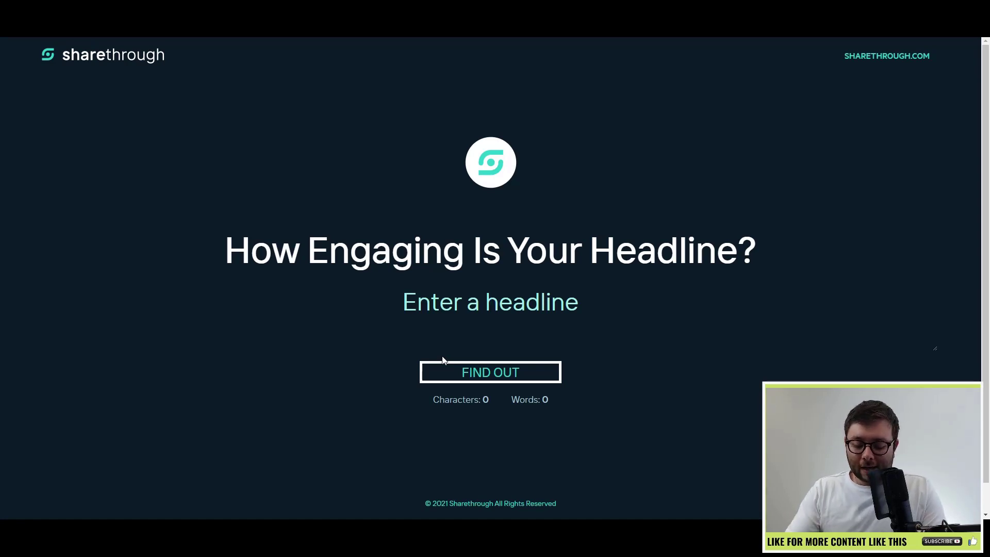
text(how to get more leads for your business)
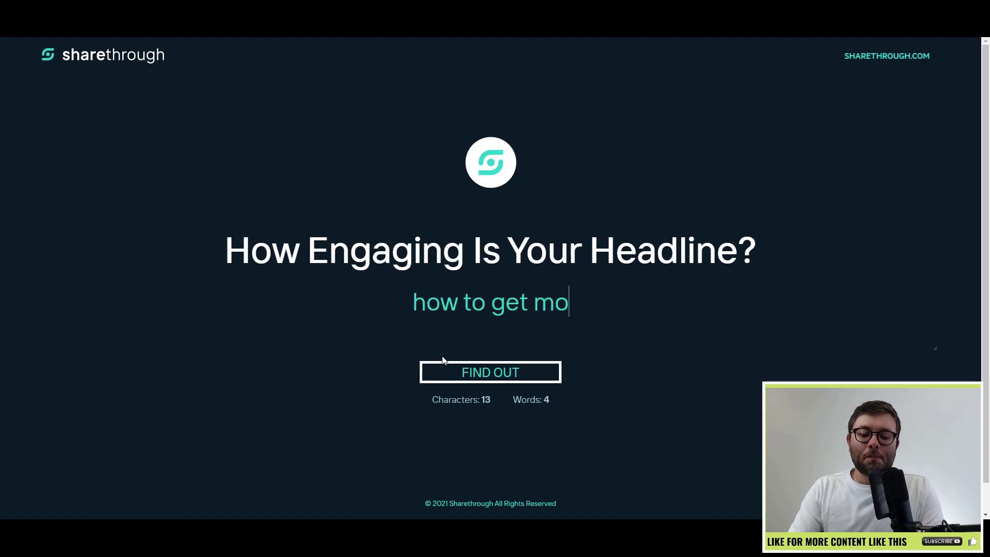
click(478, 372)
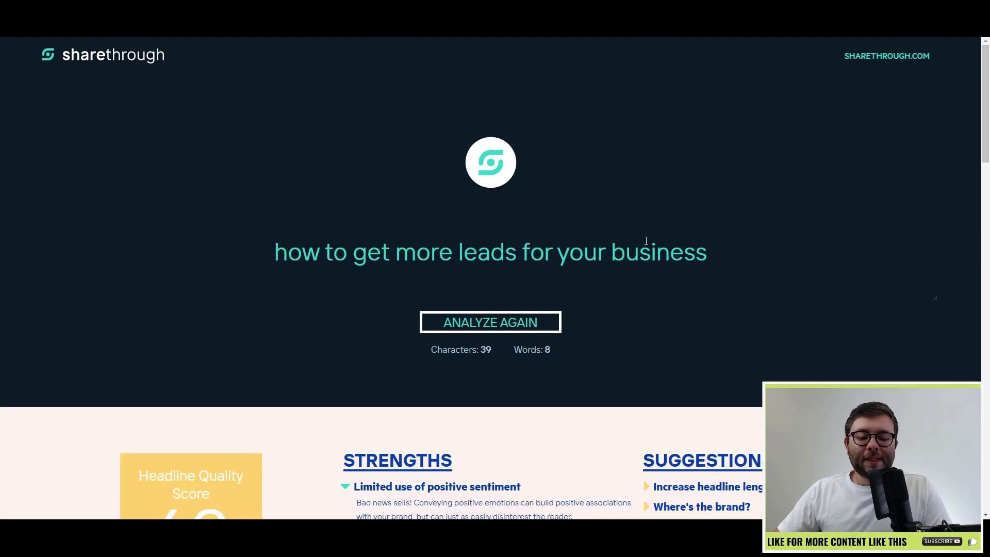
Step: Expand the Increase headline length, Where's the brand?, Use more Alert Words and Talk about the body suggestions
scroll(647, 246, down, 4)
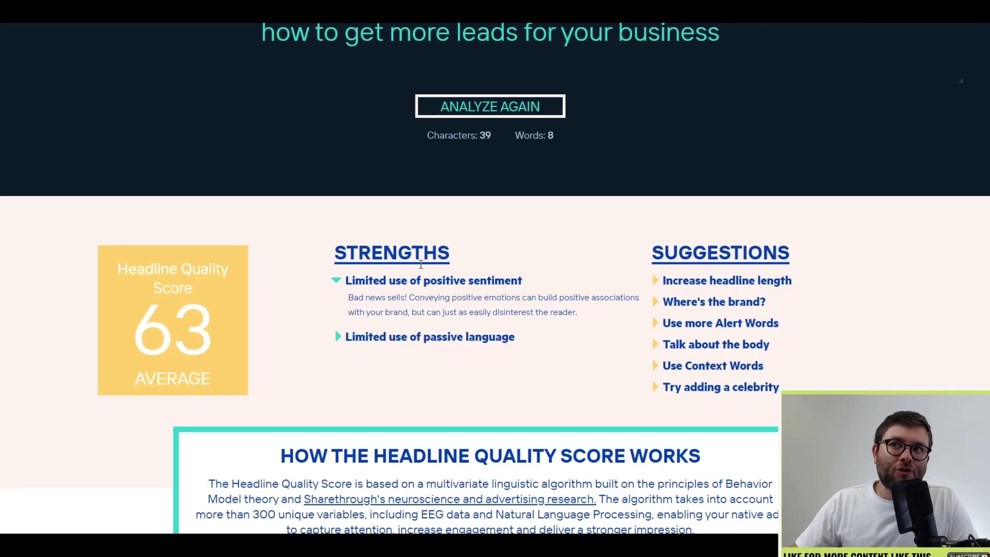
scroll(694, 247, down, 1)
click(663, 224)
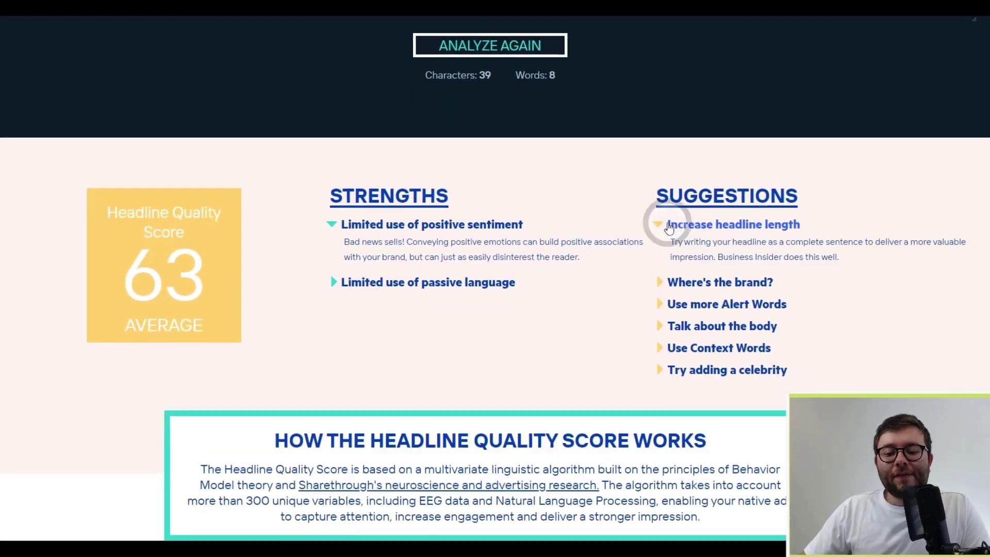
scroll(665, 226, down, 1)
click(679, 223)
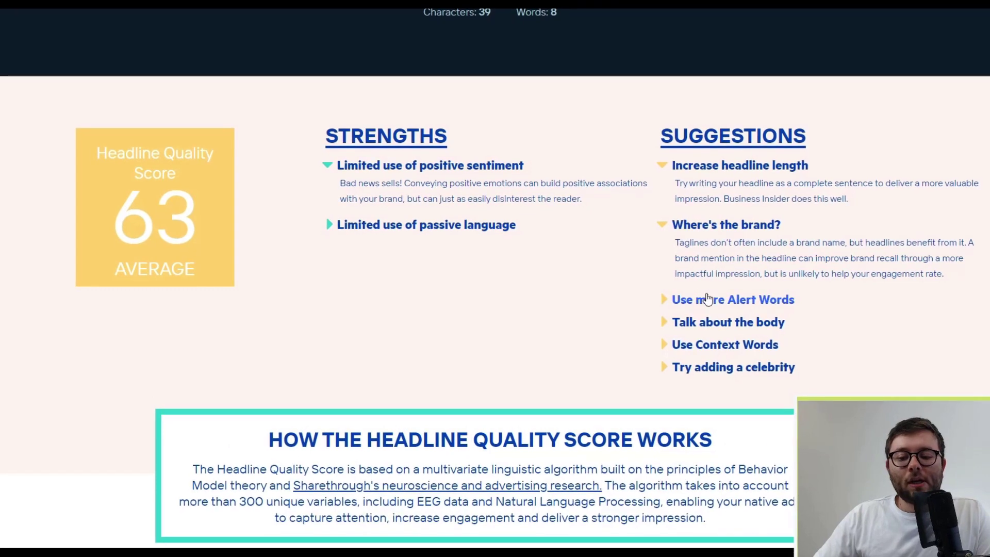
click(706, 298)
click(727, 391)
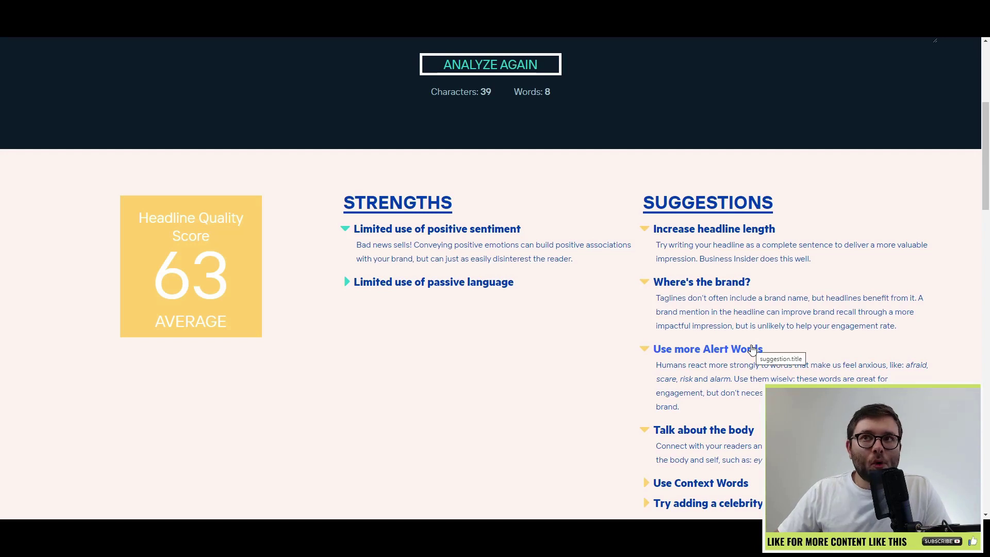
scroll(743, 353, up, 5)
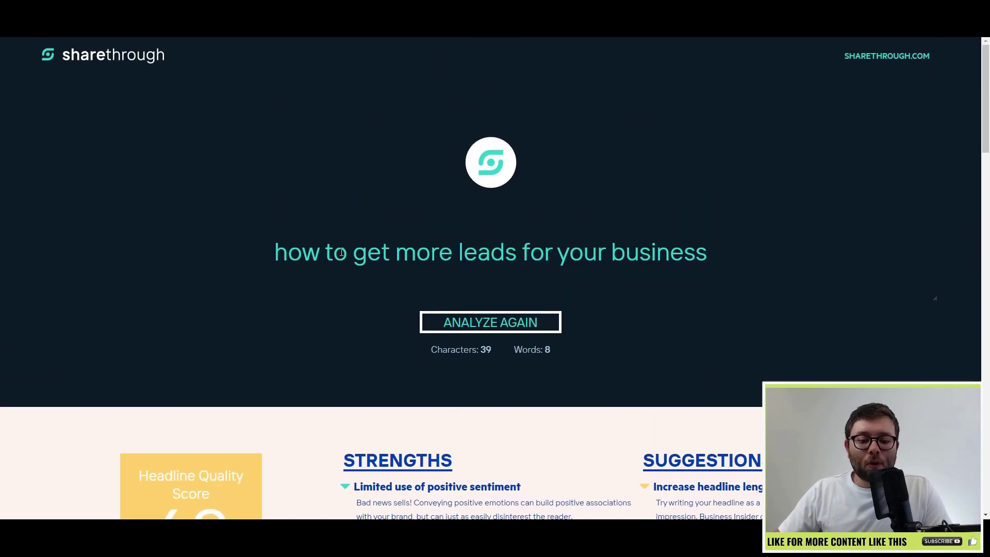
Step: Change 'get more' to 'generate' and insert '109' before 'leads', re-scoring after each edit
drag(353, 253, 454, 253)
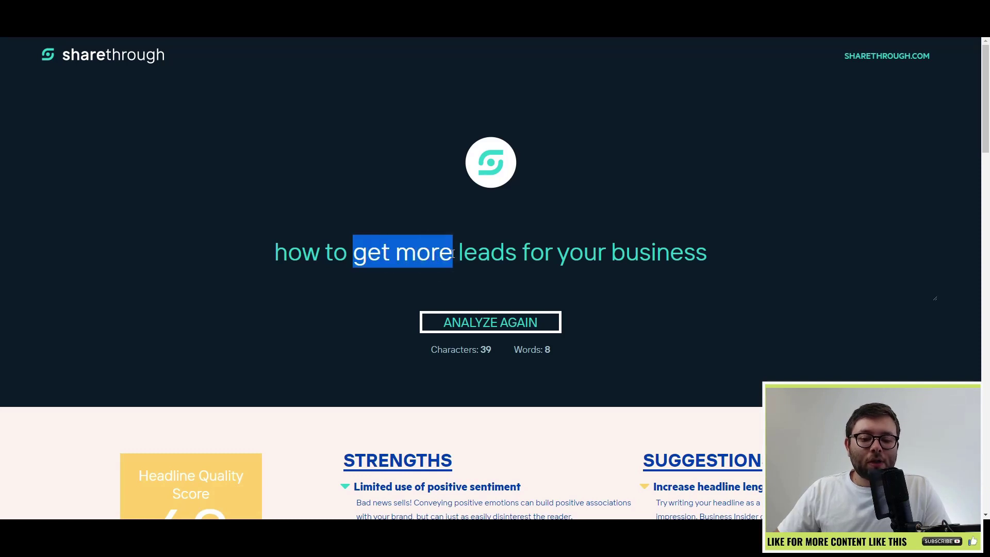
text(generate)
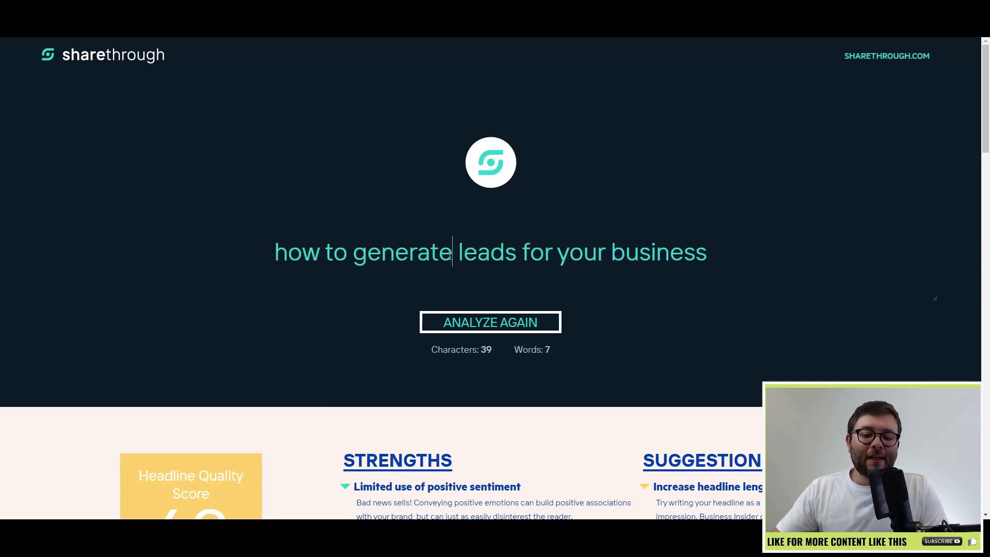
click(508, 330)
scroll(335, 238, down, 3)
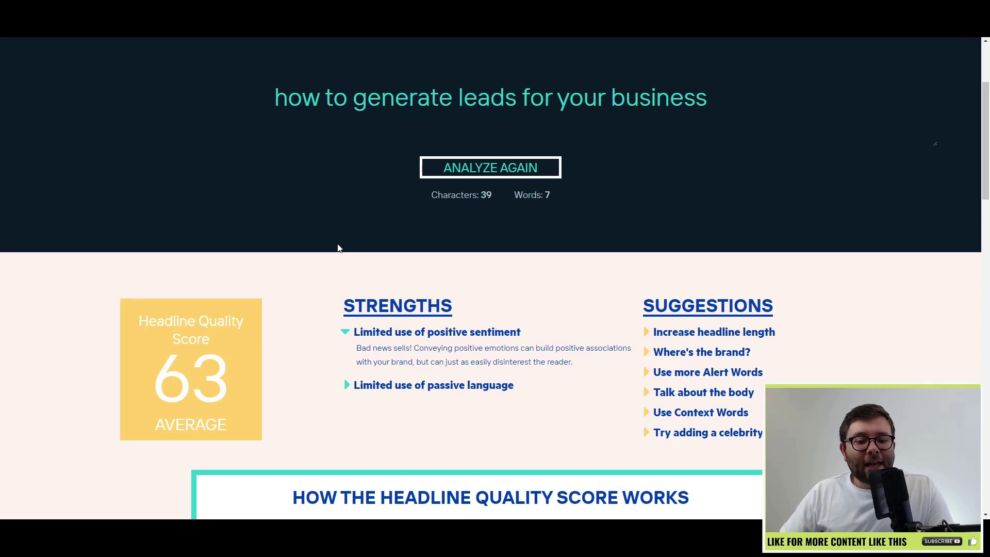
click(459, 108)
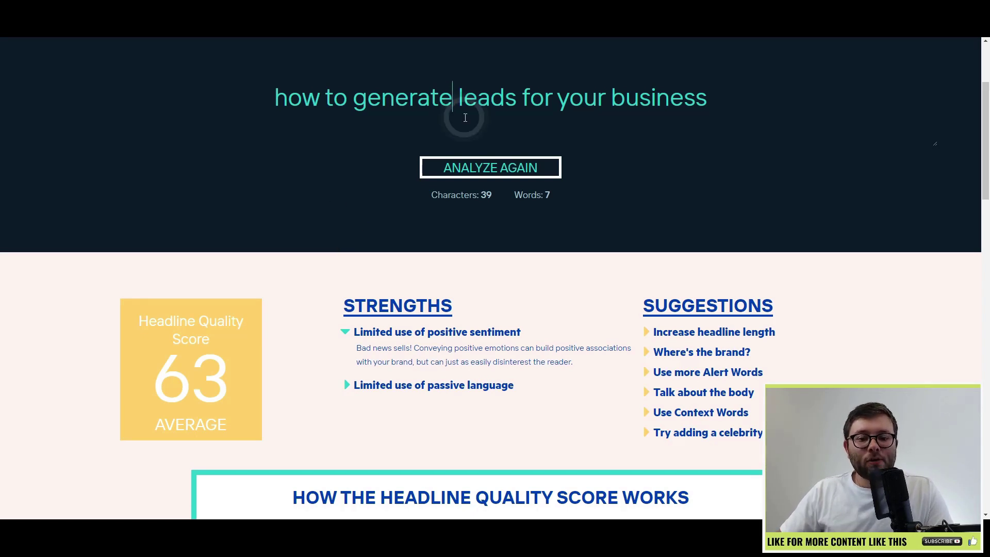
text(109)
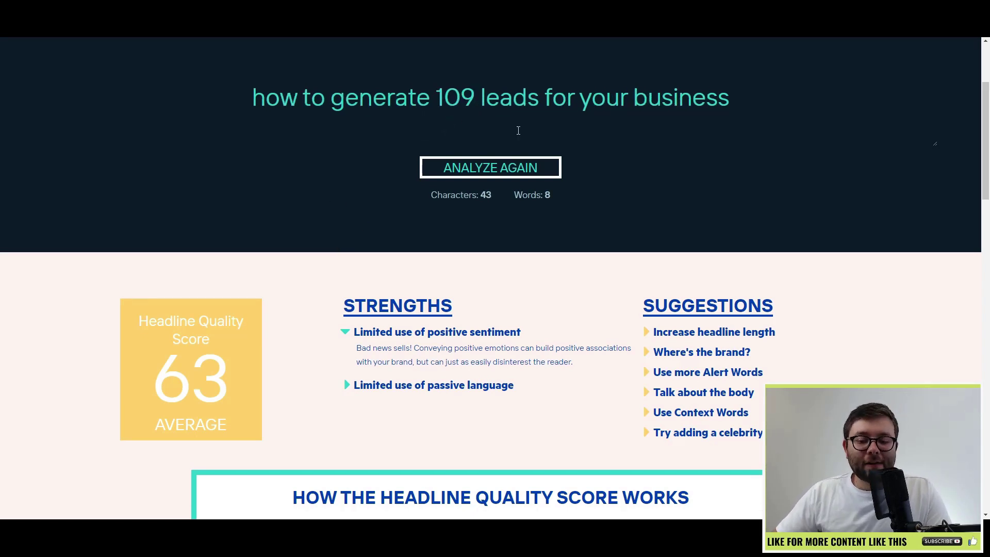
click(497, 177)
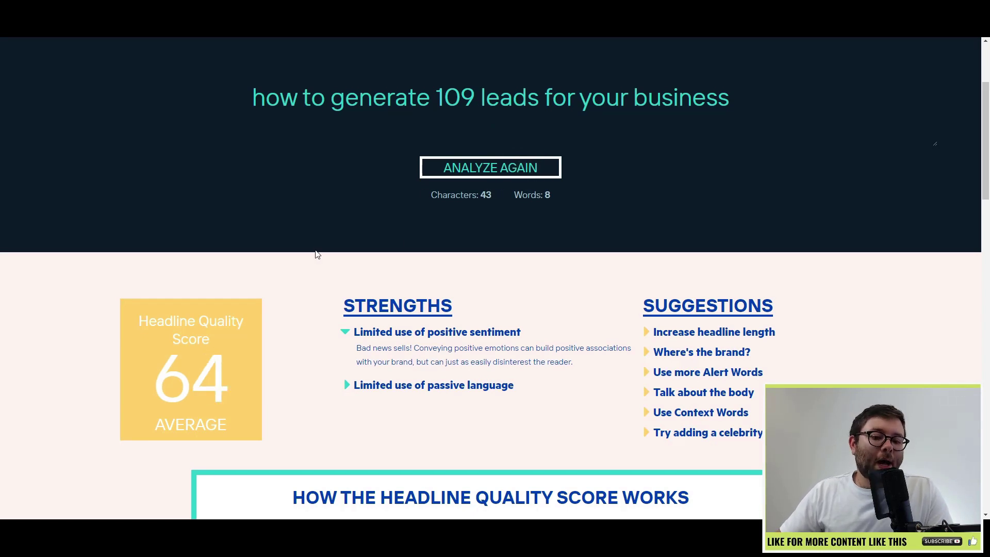
Step: Append 'in 30 days' to the headline and re-score it to 68
click(705, 95)
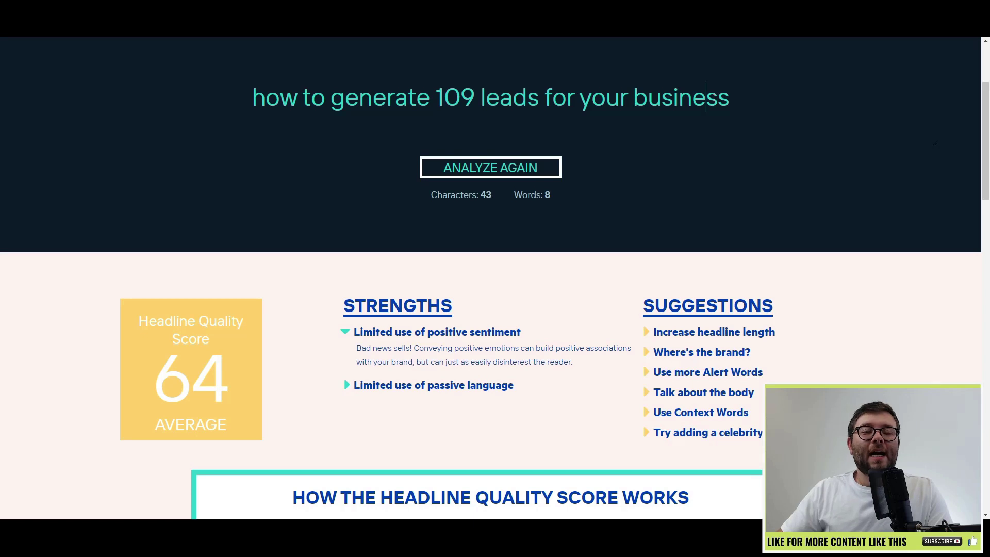
click(730, 109)
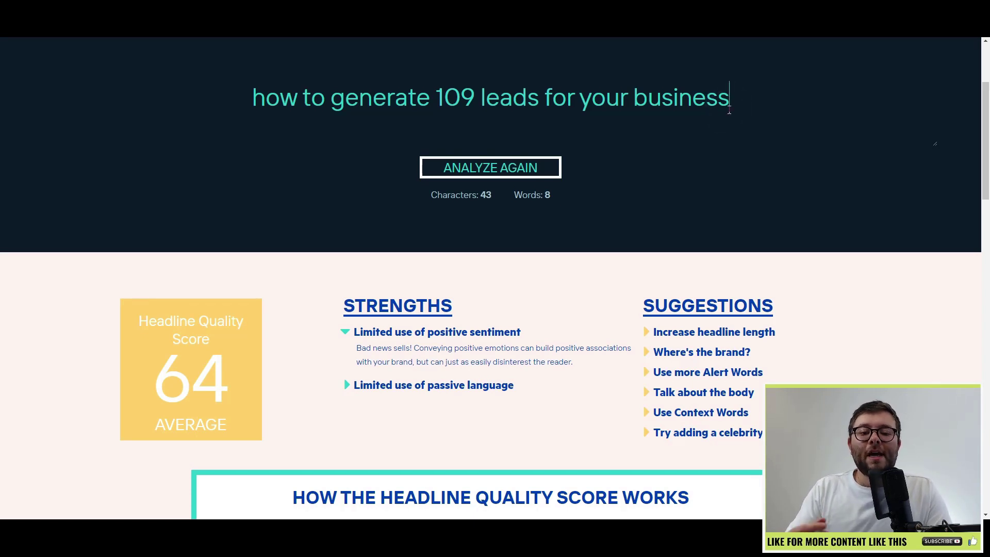
text(in 30 days)
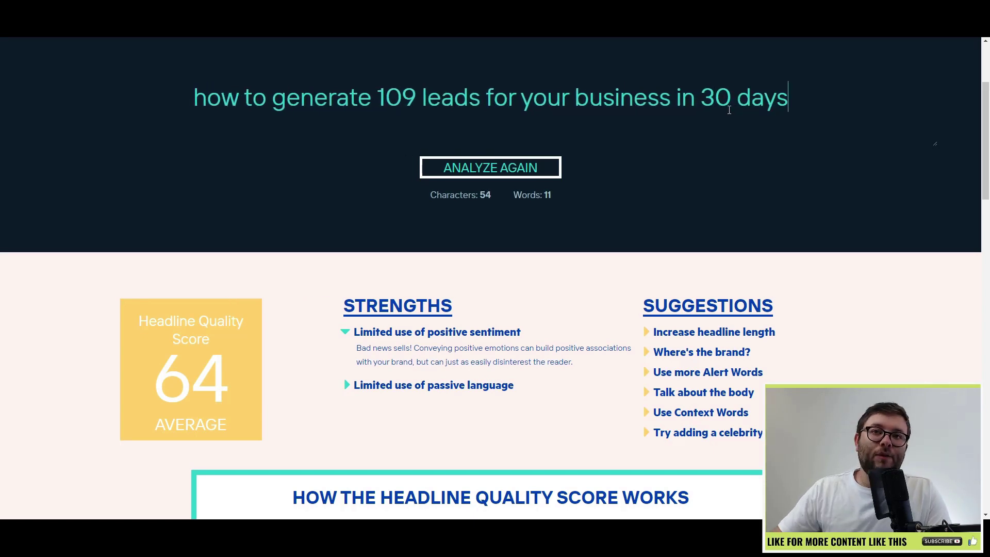
click(552, 168)
drag(239, 98, 786, 103)
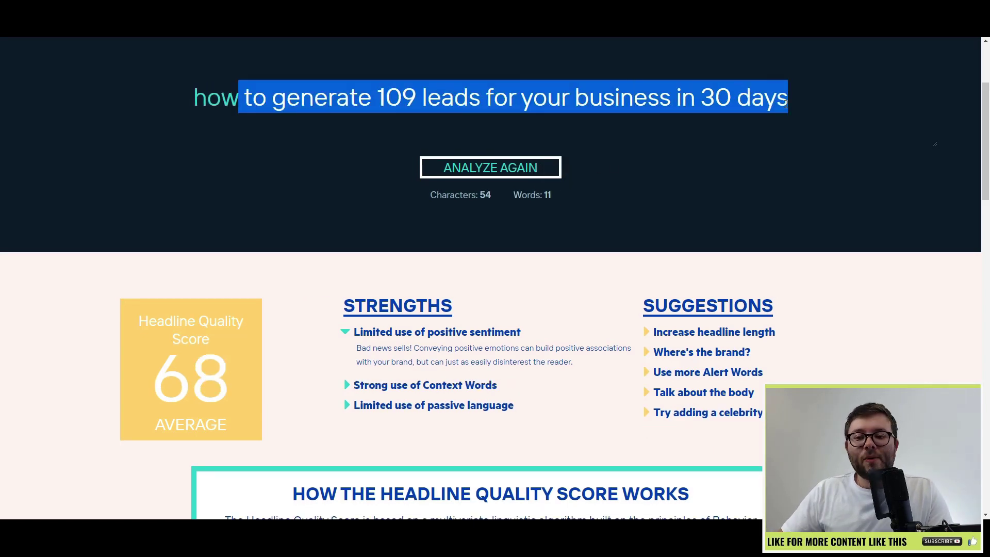
Step: Insert 'hot' after '109' and re-score the headline to 72, above average
click(244, 129)
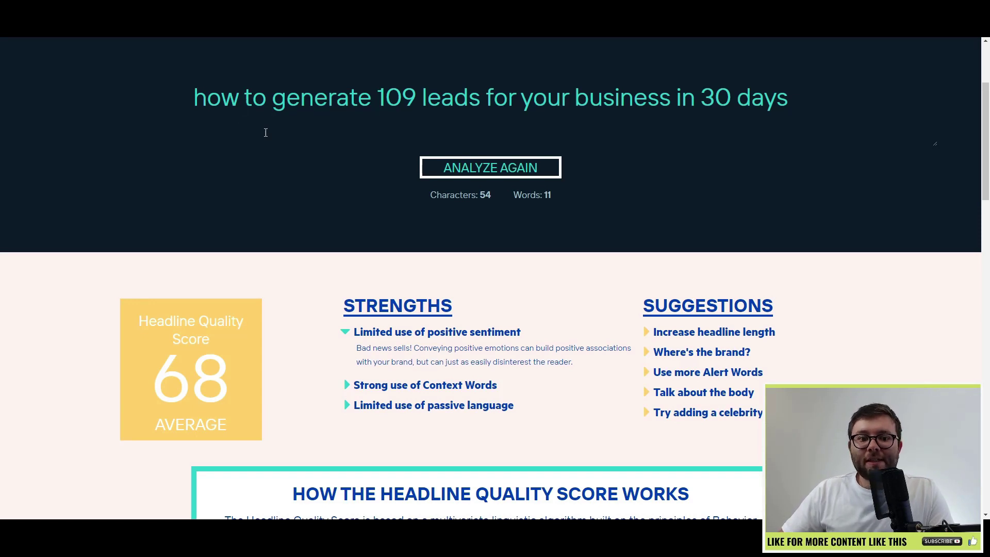
scroll(453, 150, up, 1)
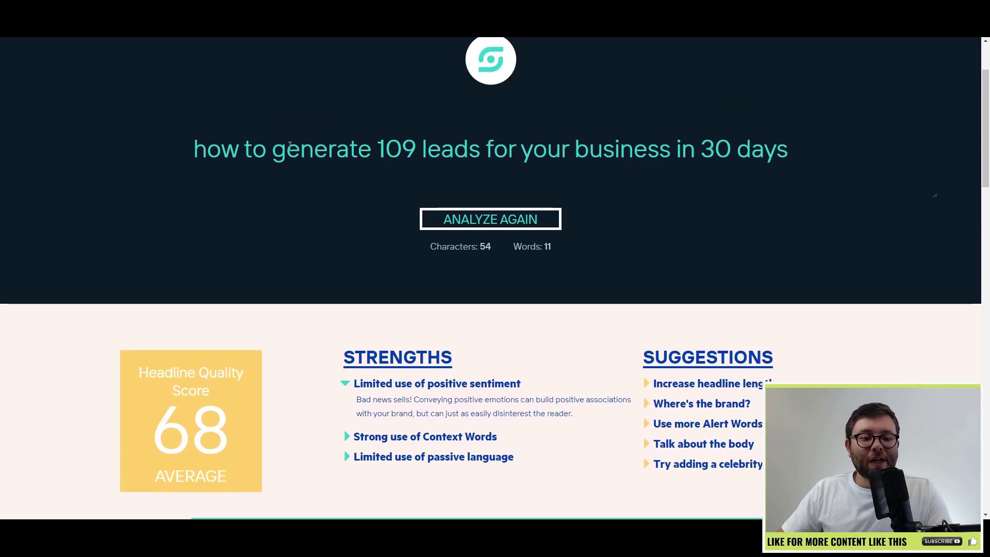
click(377, 148)
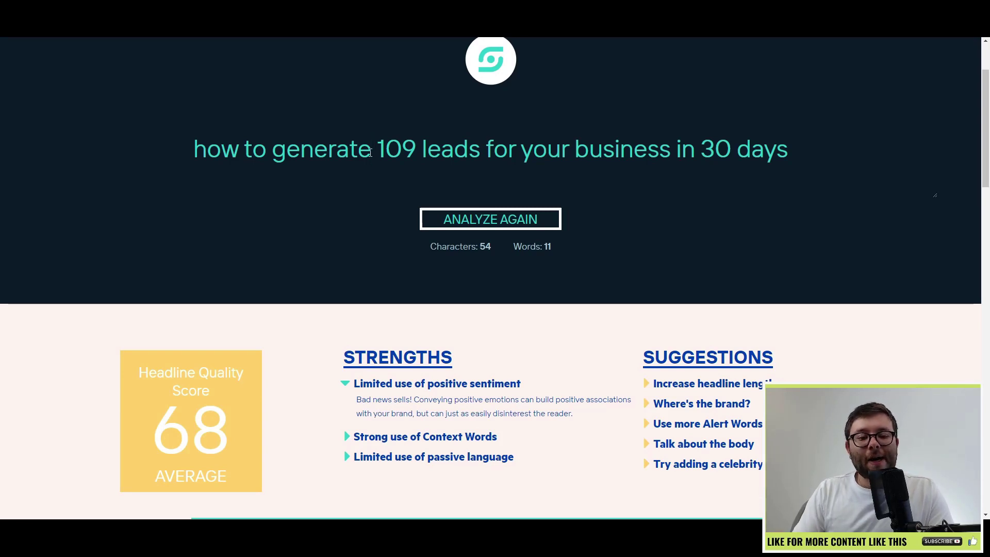
click(420, 148)
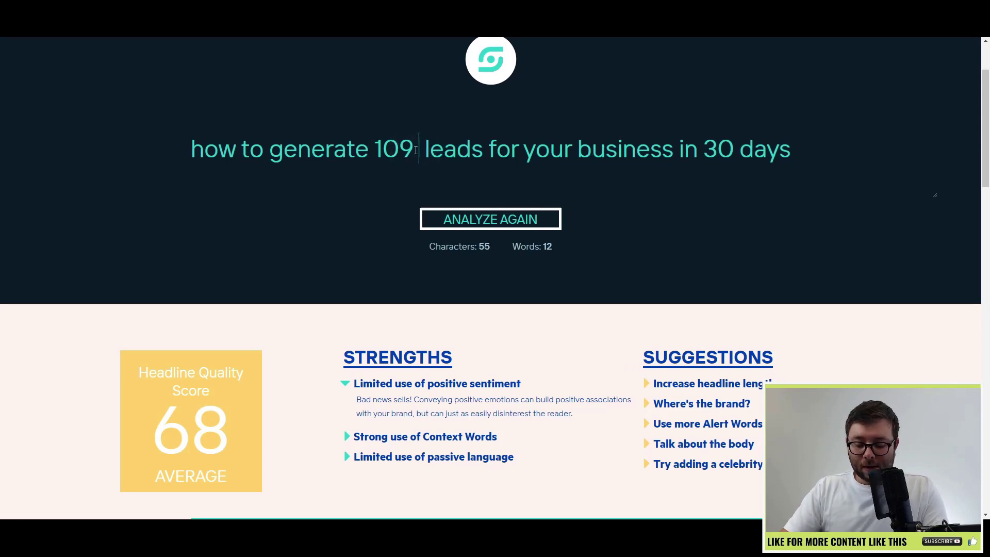
text(hot)
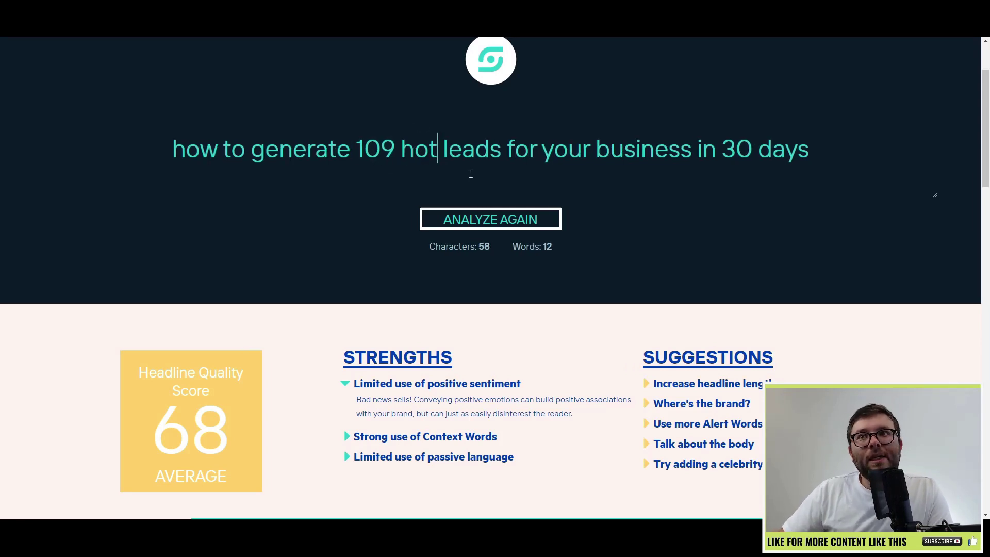
click(462, 219)
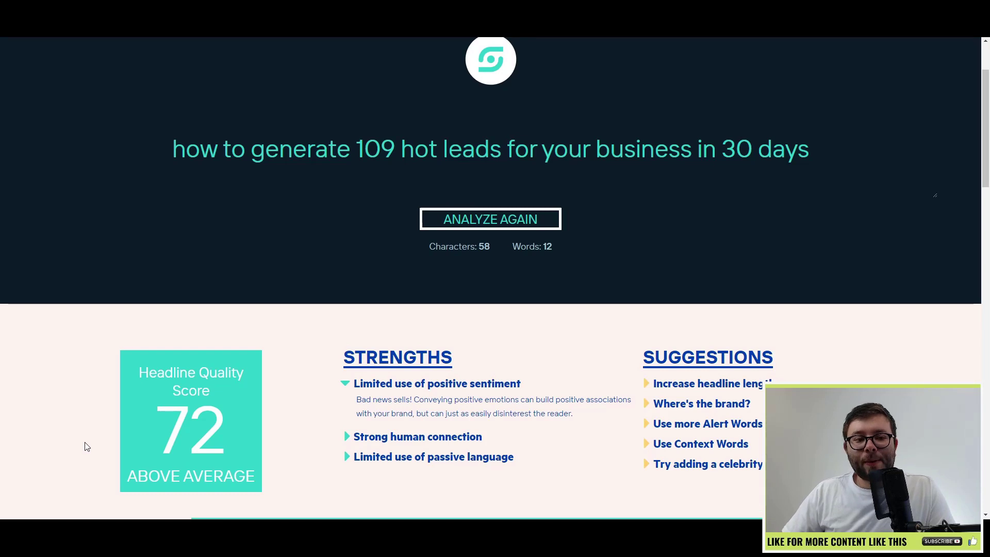
scroll(360, 289, up, 1)
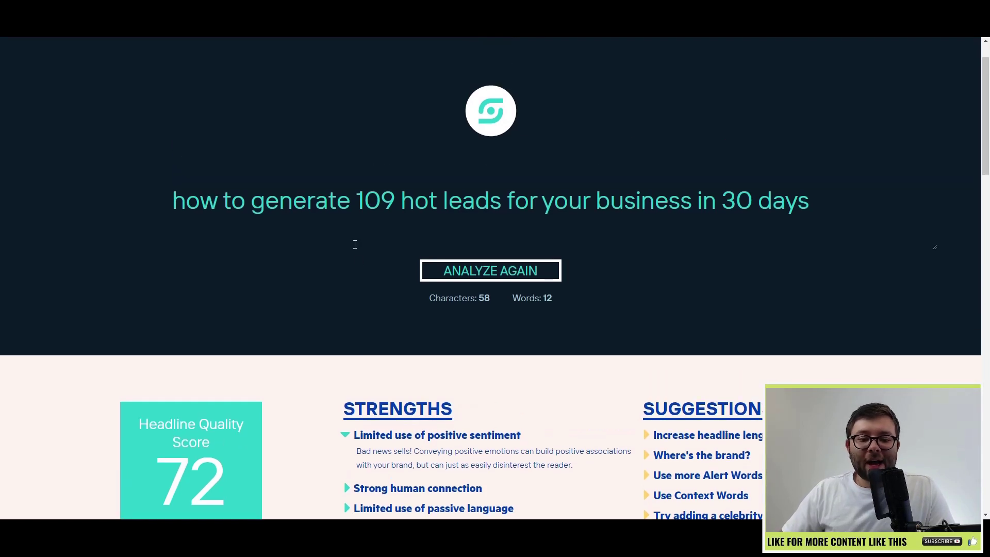
Step: Select the entire 72-point 'hot leads' headline to copy it
triple_click(359, 201)
key(ctrl+c)
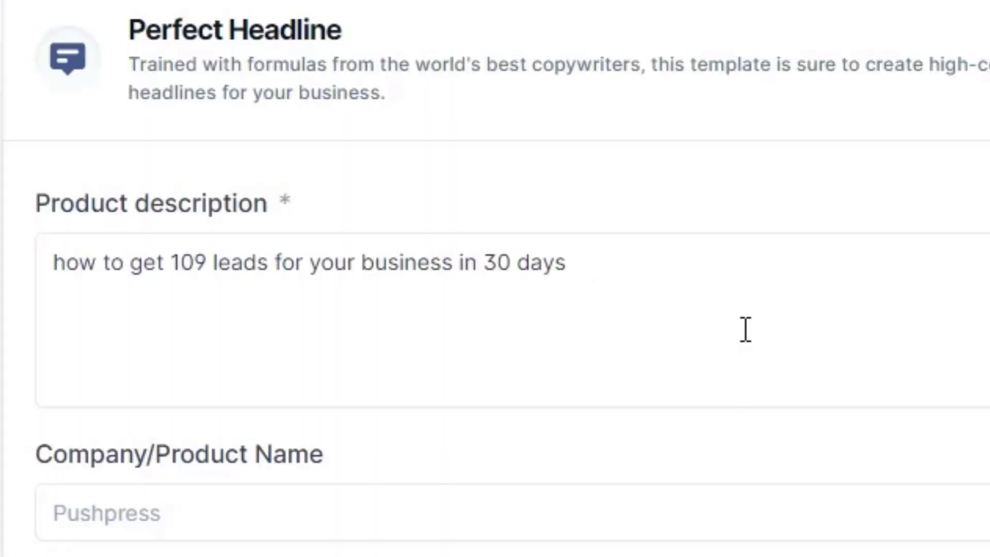
Step: Paste the 72-point headline over the Perfect Headline product description and review the form's fields
drag(745, 329, 21, 289)
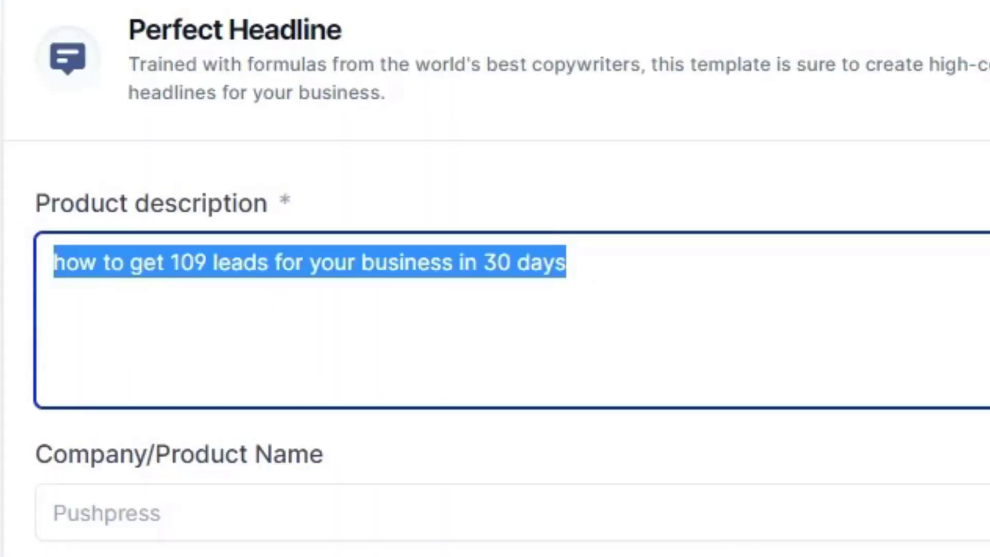
key(ctrl+v)
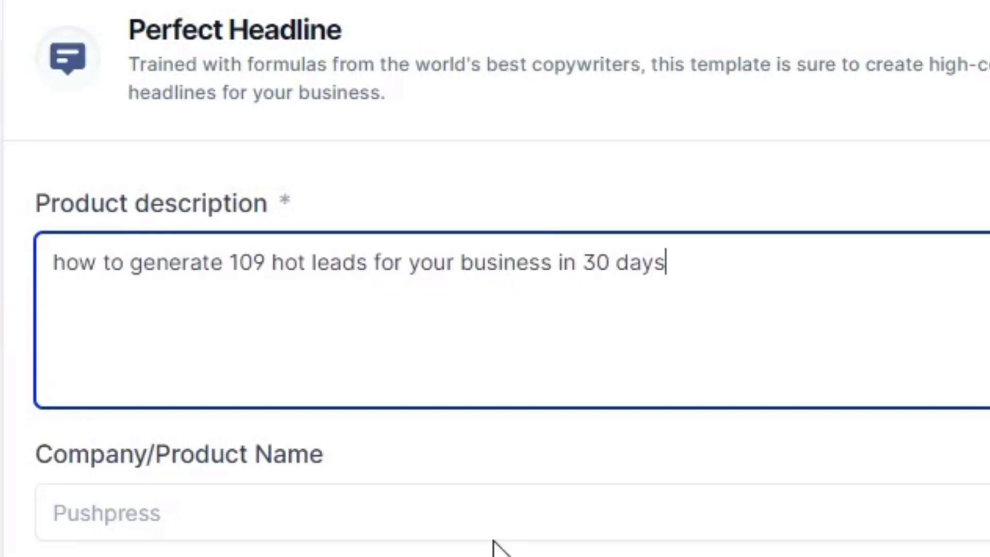
scroll(162, 442, down, 5)
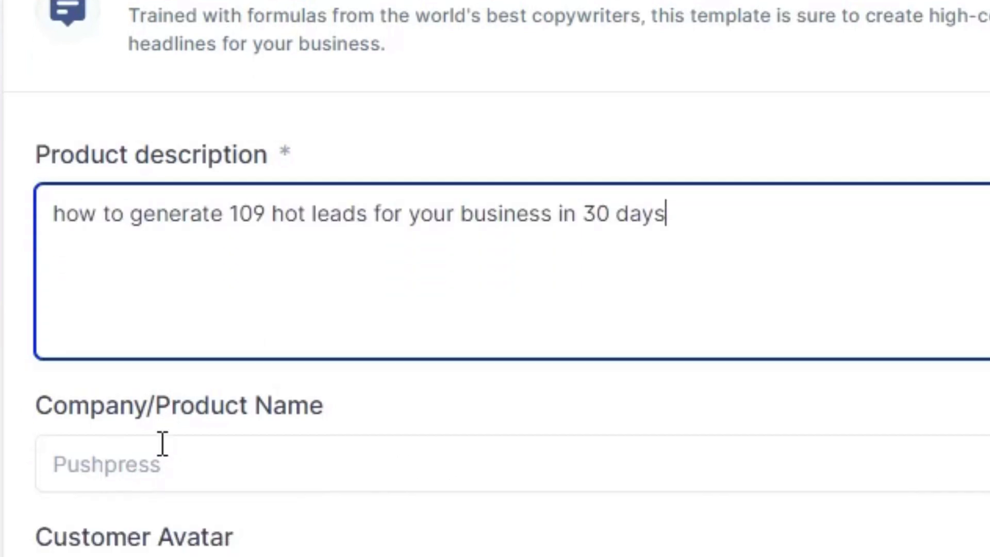
scroll(244, 192, down, 2)
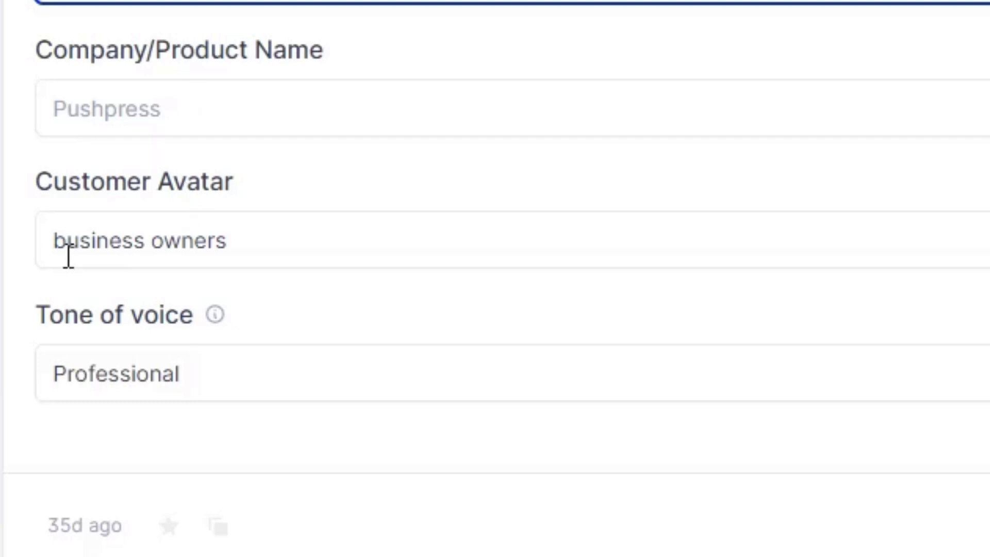
scroll(62, 256, down, 3)
scroll(91, 255, up, 3)
mouse_move(220, 309)
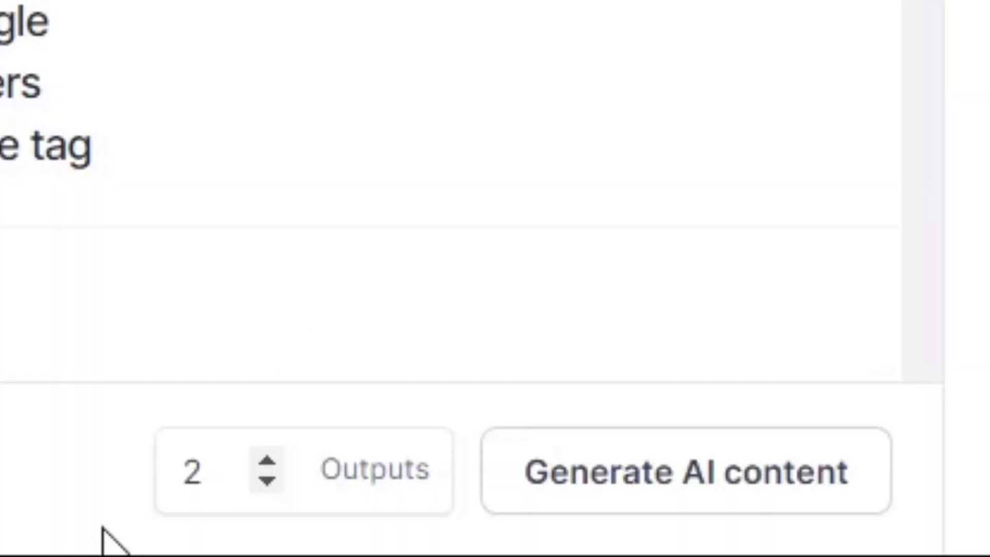
Step: Generate 2 Perfect Headline outputs and paste both result sets into the document editor
drag(333, 501, 314, 506)
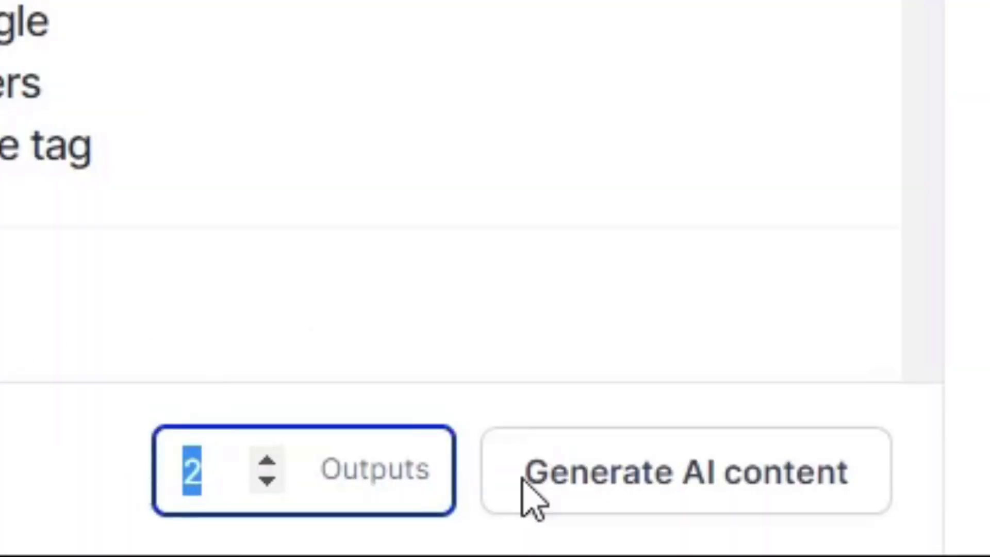
click(640, 476)
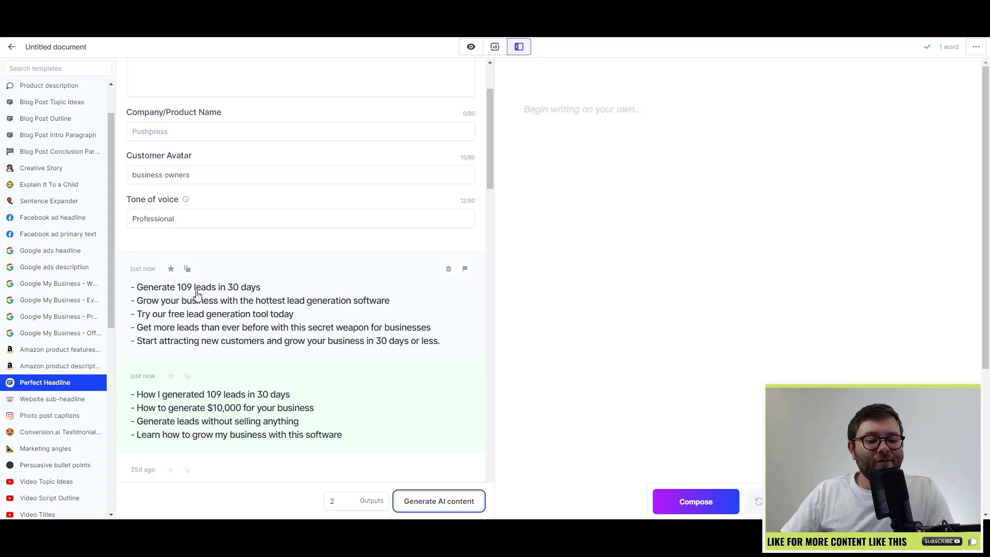
click(187, 269)
click(637, 217)
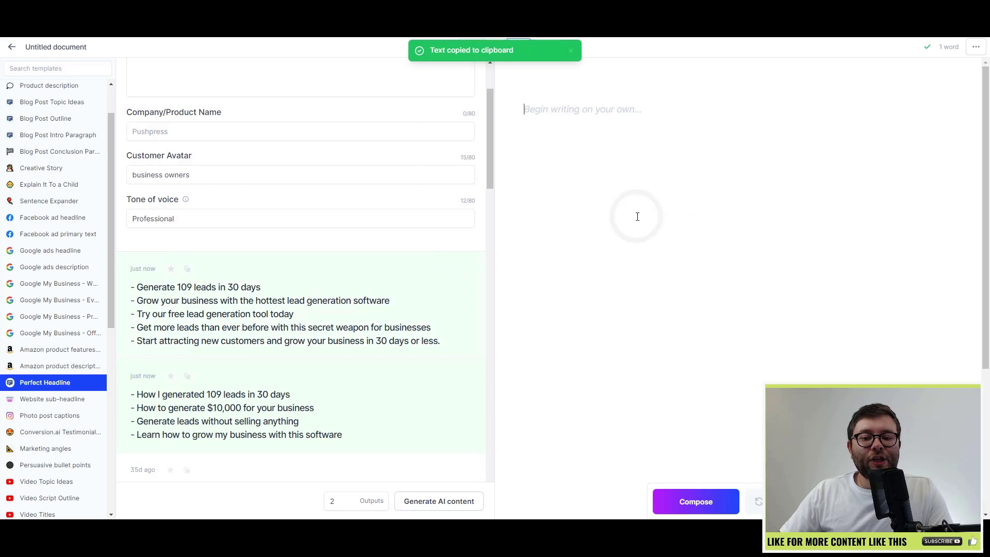
click(187, 375)
key(ctrl+v)
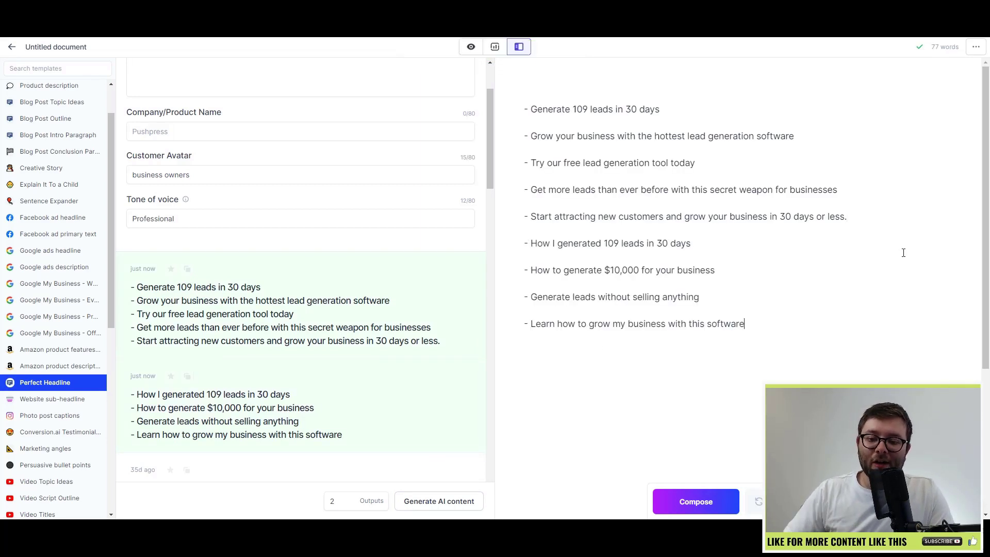
click(692, 287)
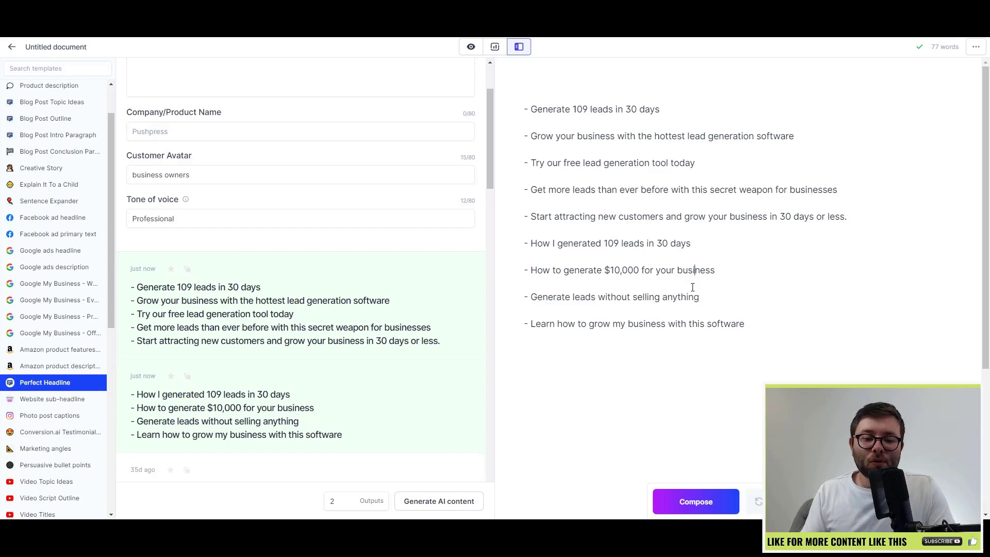